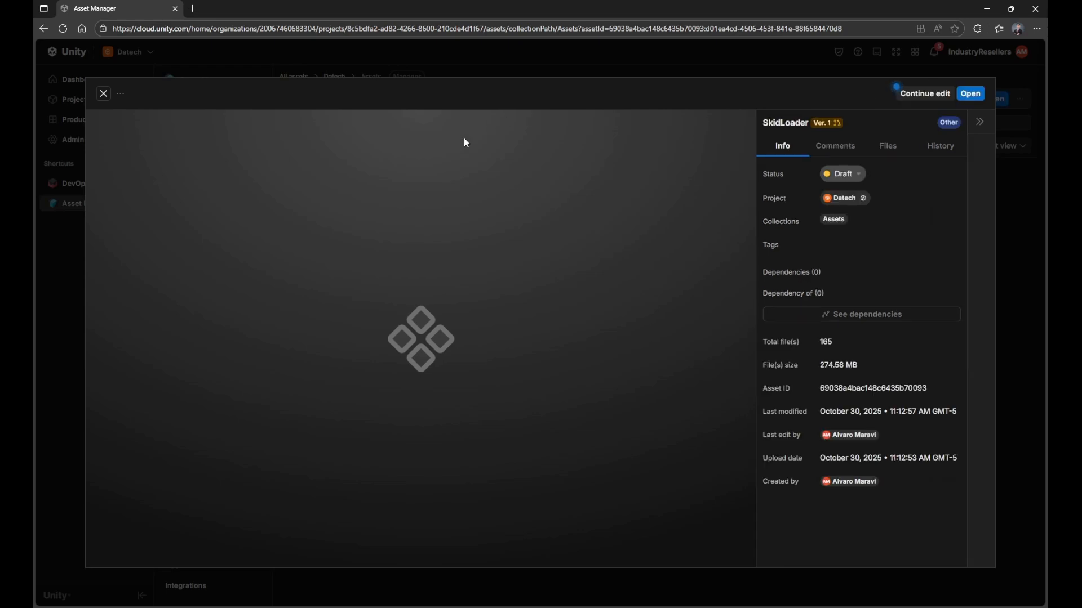
Step: Open the SkidLoader asset for editing and set up Optimize and convert for the source file Skid Loader ASSM 11-4-21.SLDASM
click(917, 96)
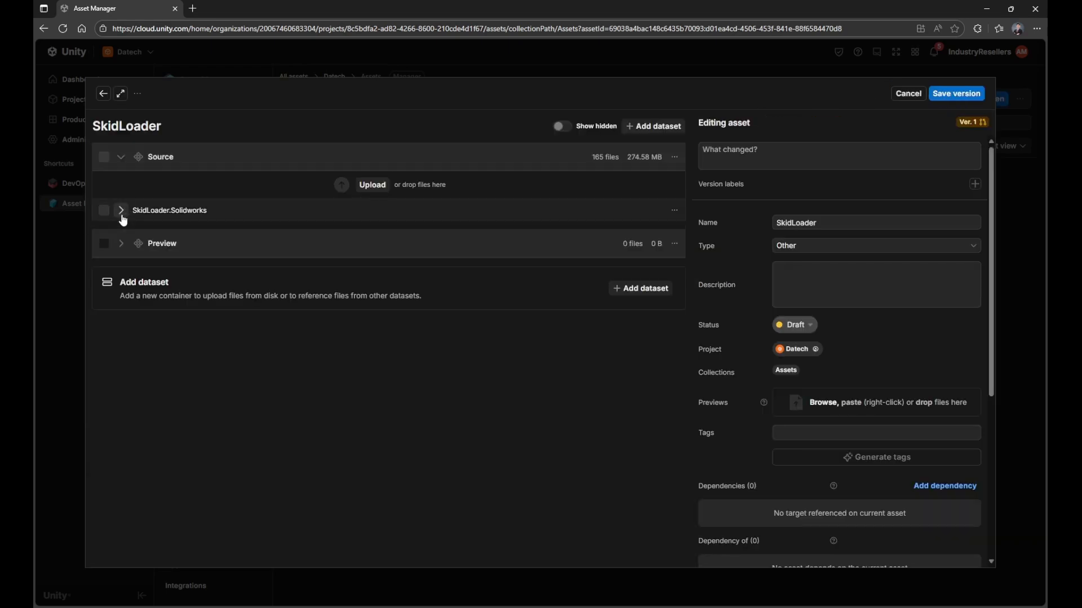
click(121, 210)
scroll(251, 361, down, 10)
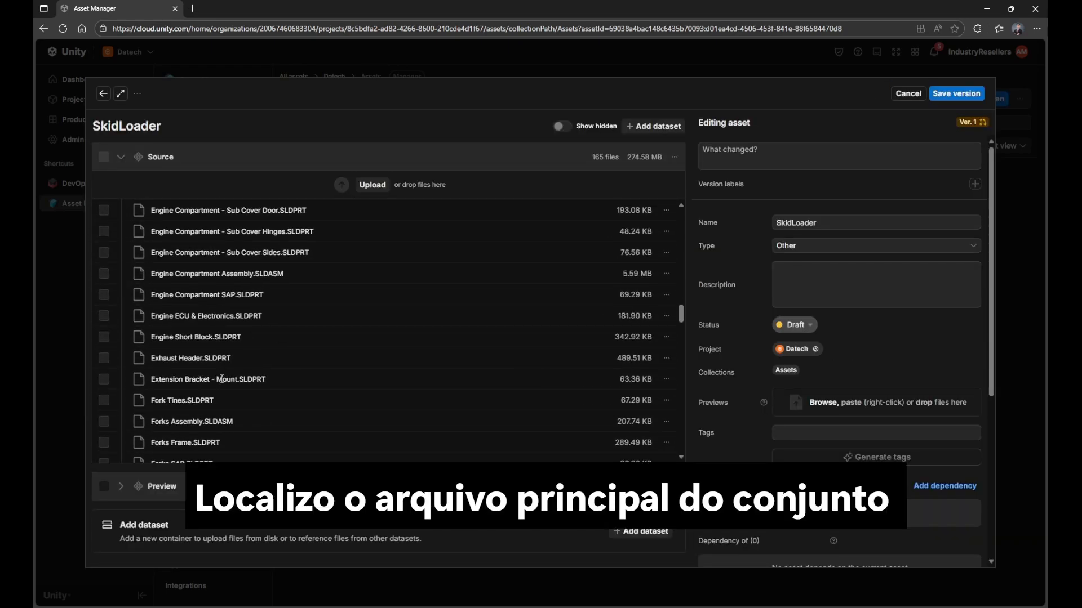
scroll(221, 379, down, 15)
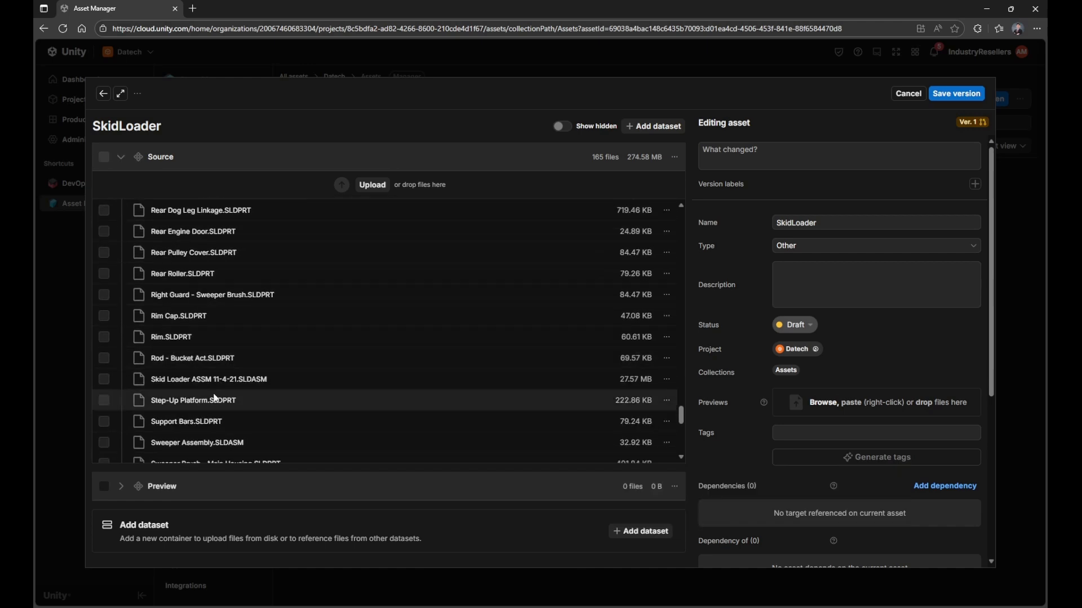
click(667, 379)
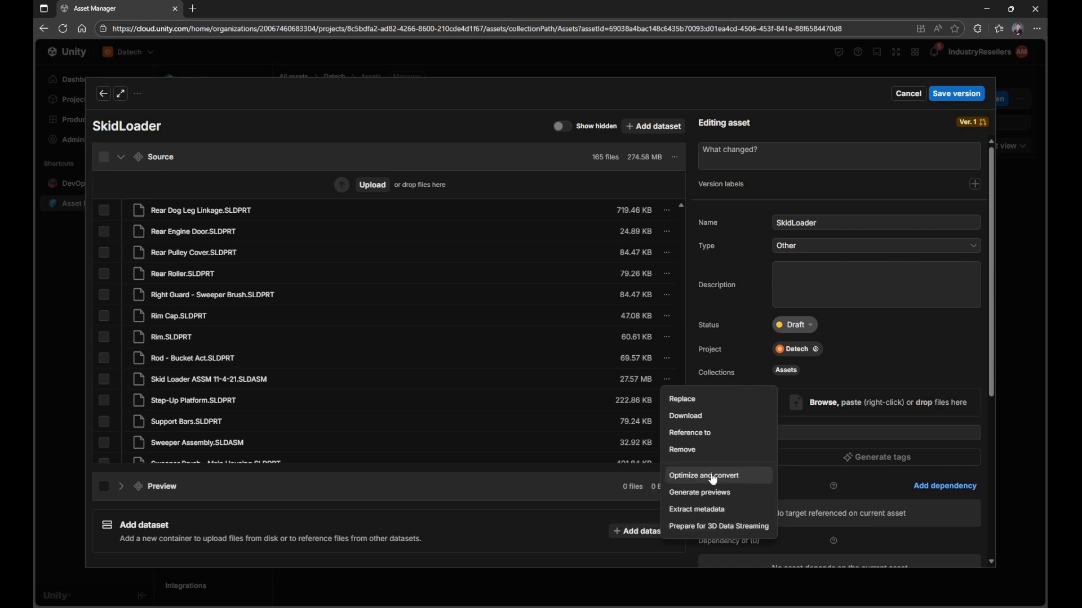
click(752, 475)
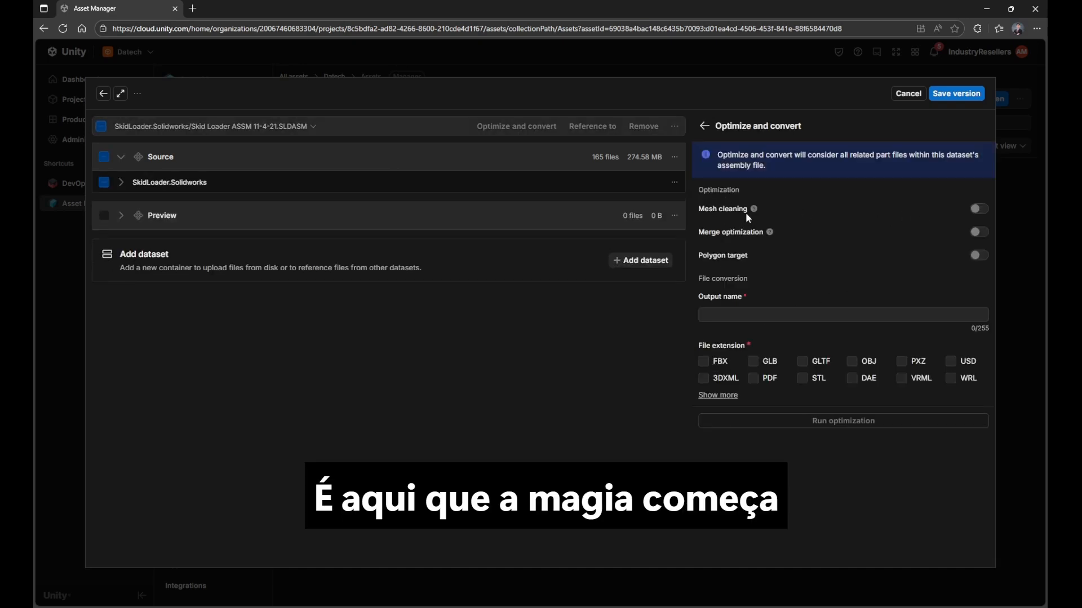
Step: Enable mesh cleaning for the optimization and check the explanation of merge optimization
mouse_move(755, 209)
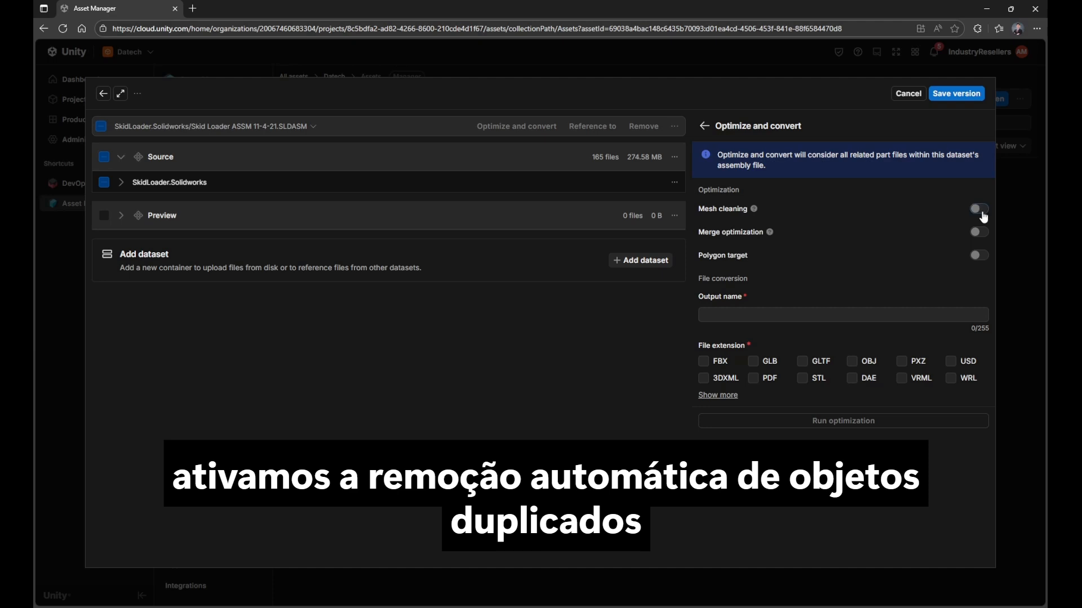
click(981, 210)
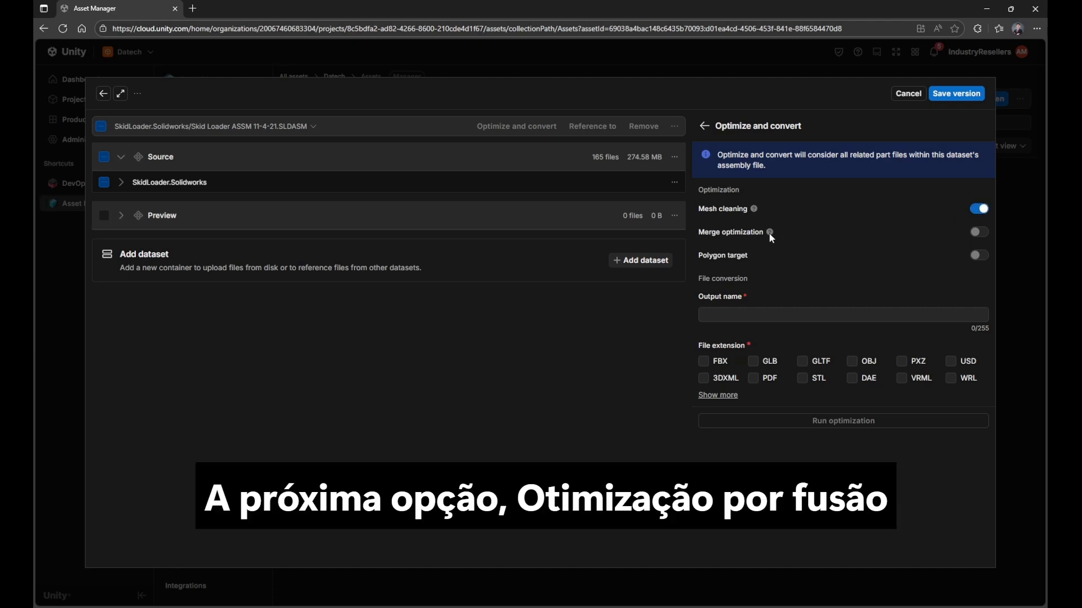
mouse_move(766, 234)
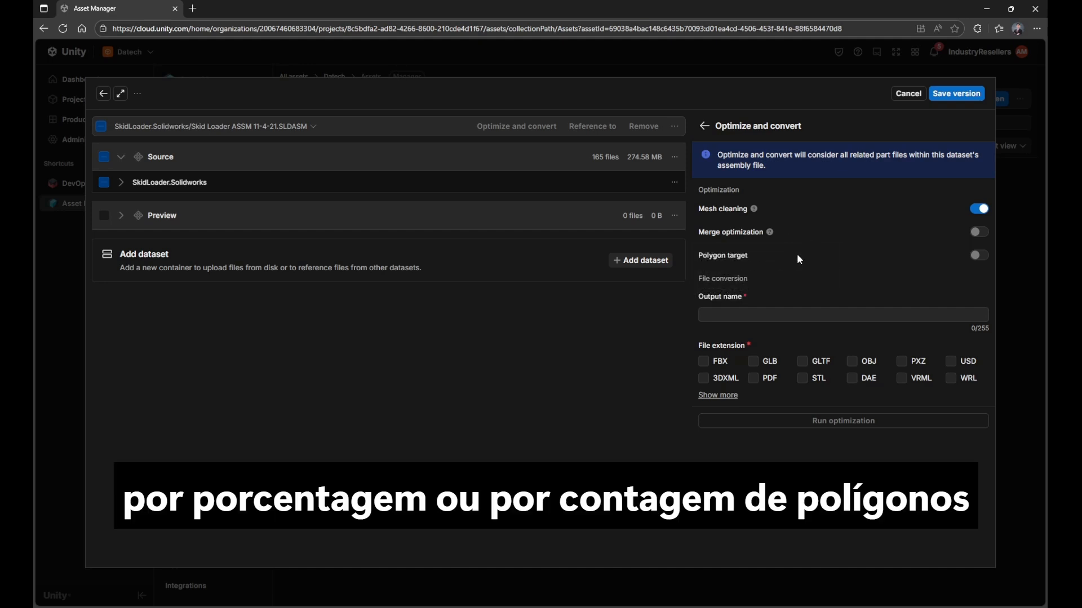
click(980, 258)
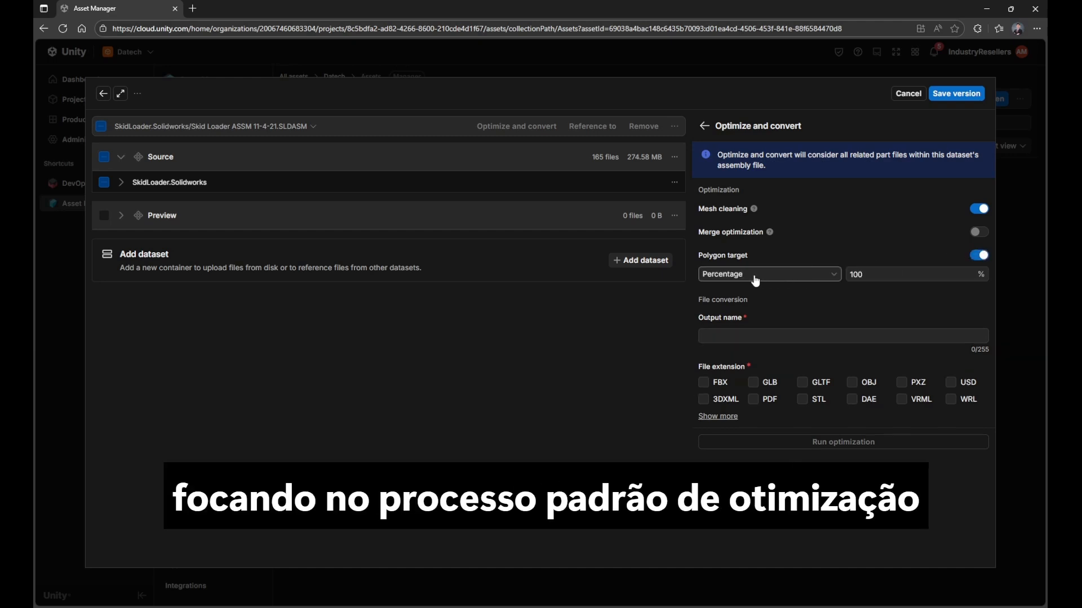
click(815, 273)
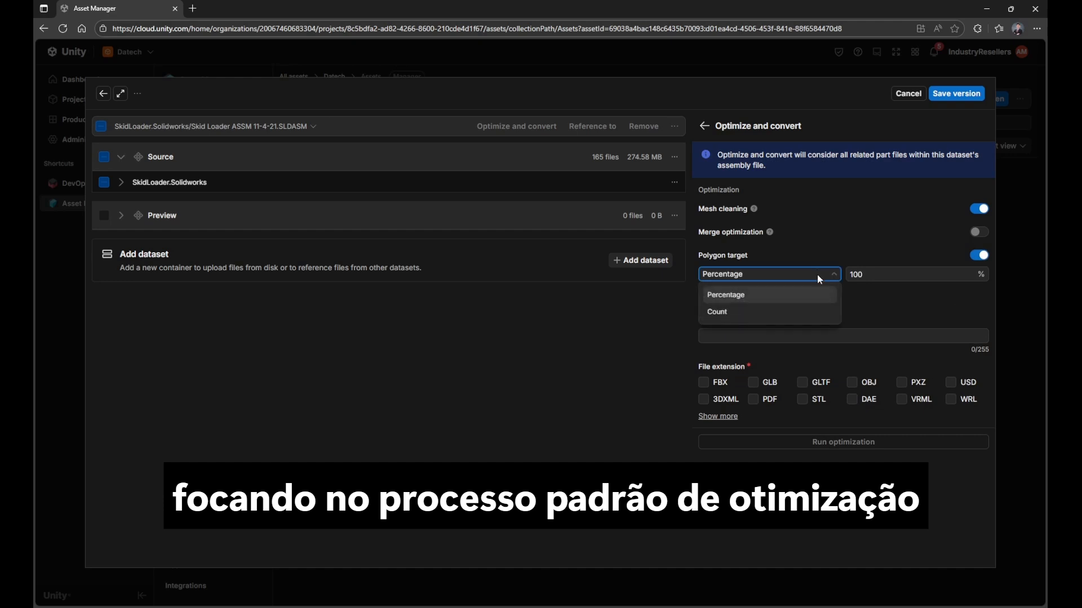
click(987, 259)
click(979, 256)
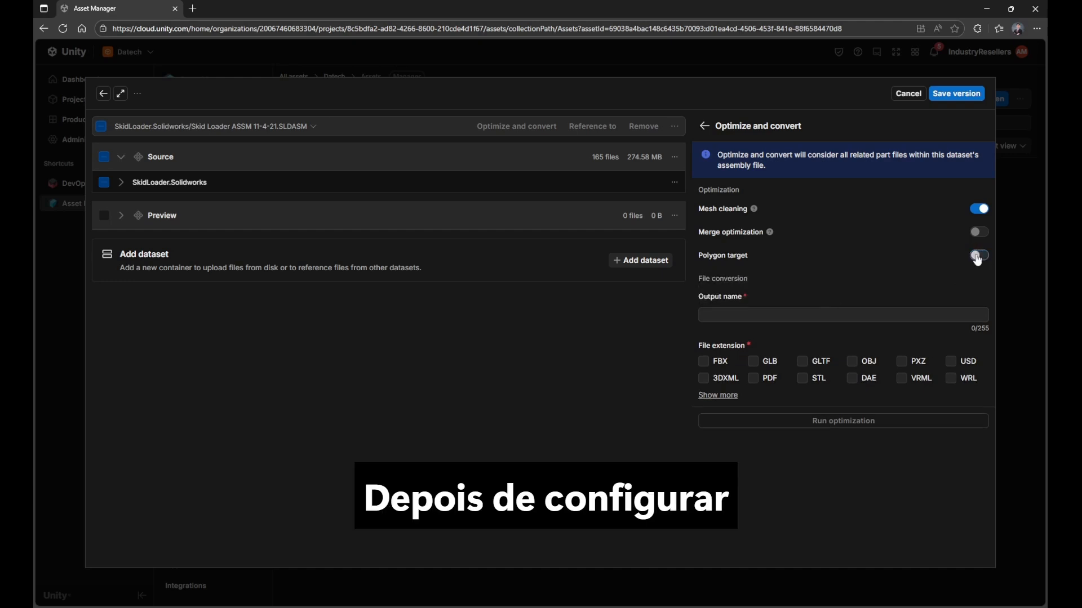
Step: Name the output SKID, choose FBX as the file extension and run the optimization
click(800, 312)
text(SK)
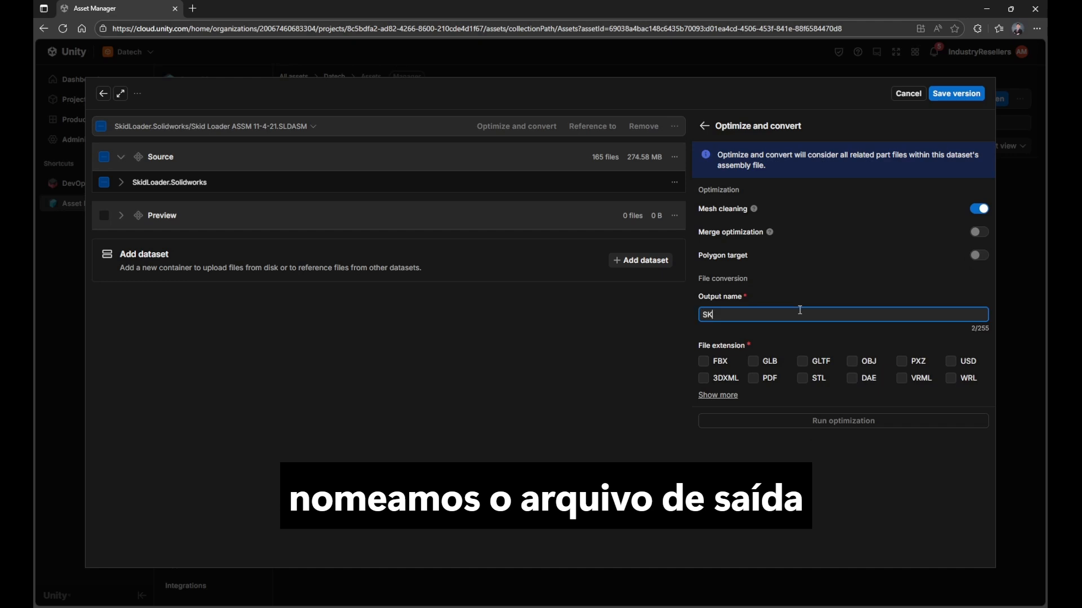
text(ID)
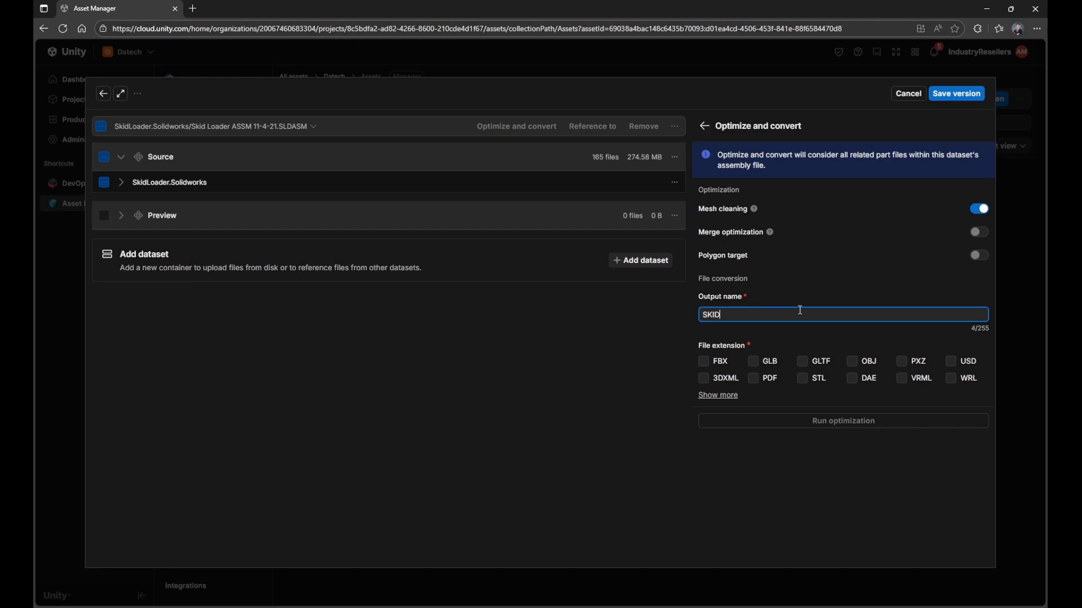
click(704, 362)
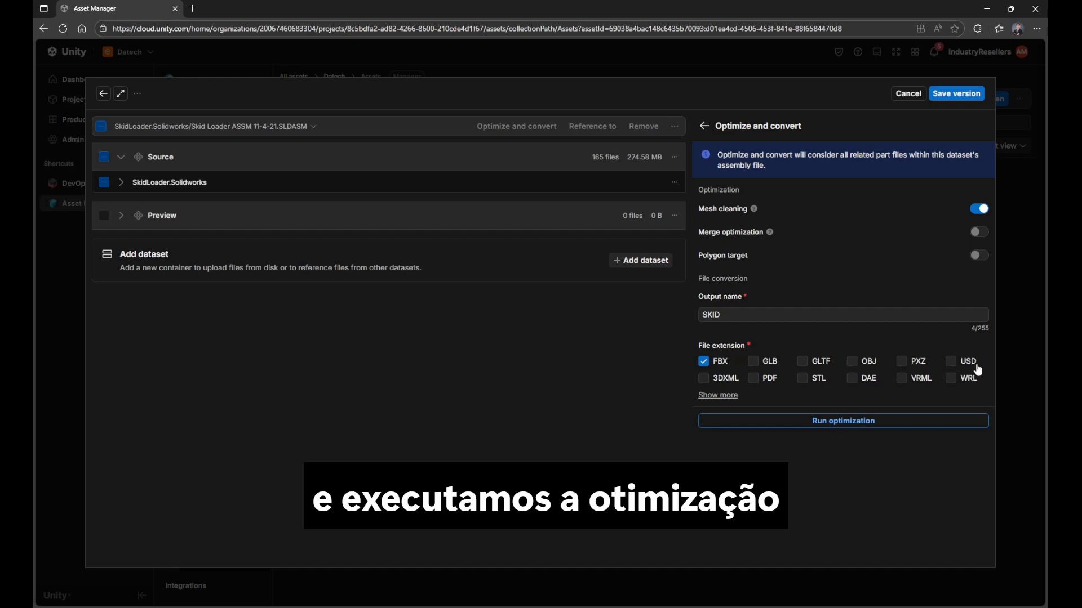
click(809, 423)
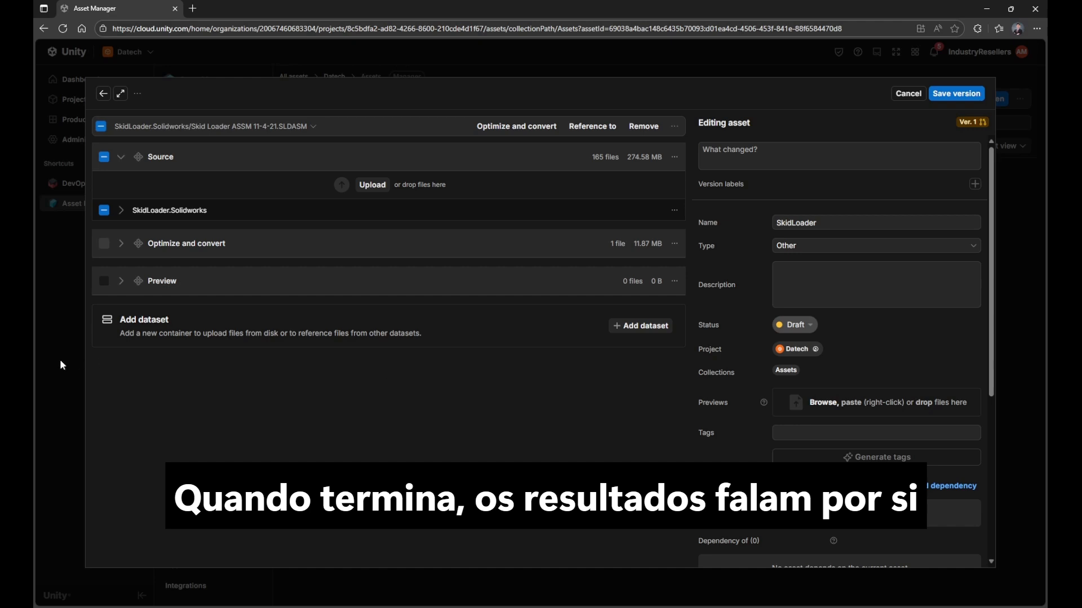
Step: Expand the Optimize and convert dataset and its fbx folder, and select only SKID.fbx, leaving the SolidWorks source deselected
click(120, 243)
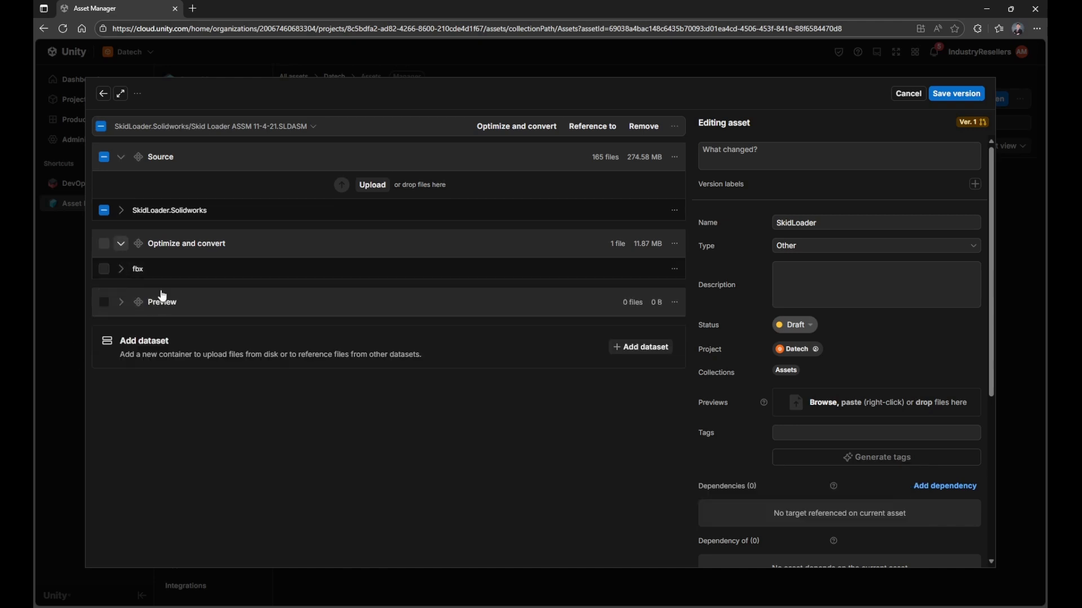
click(122, 269)
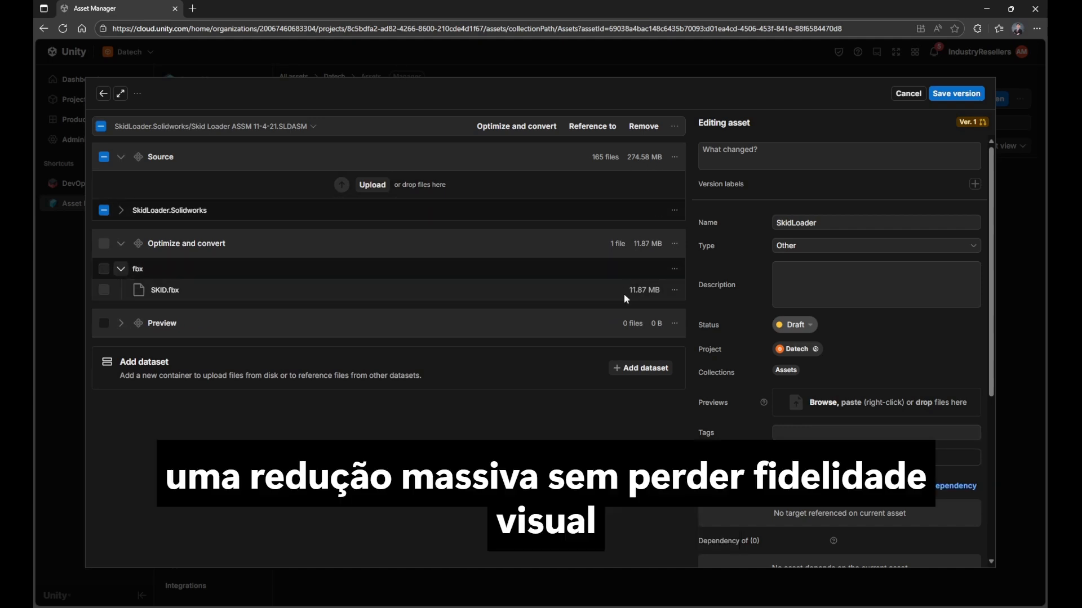
click(103, 290)
click(105, 212)
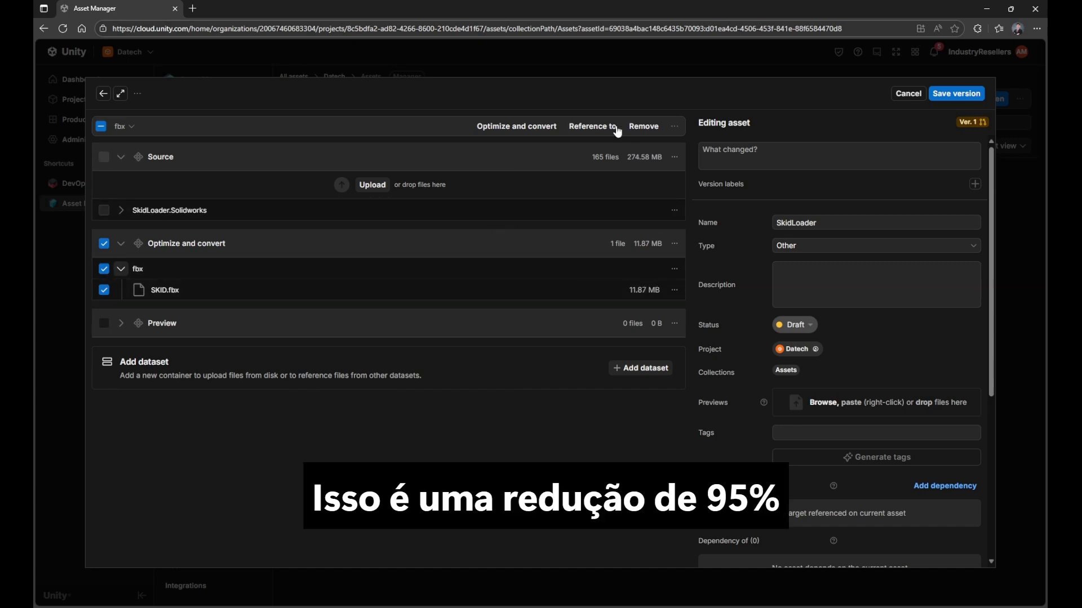
Step: Generate previews for the optimized SKID.fbx file
click(674, 127)
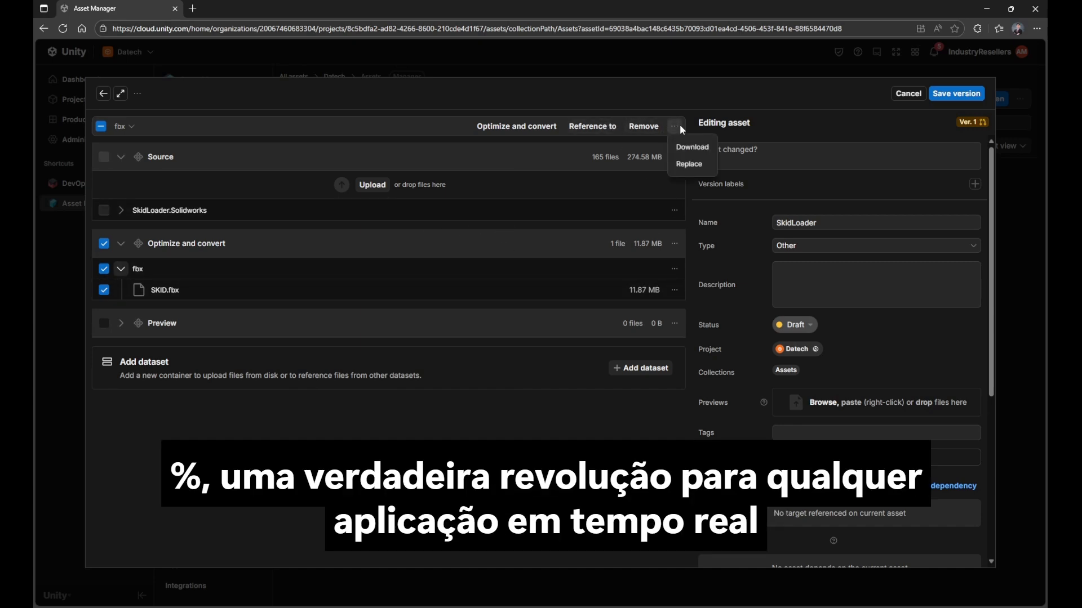
click(671, 293)
click(674, 290)
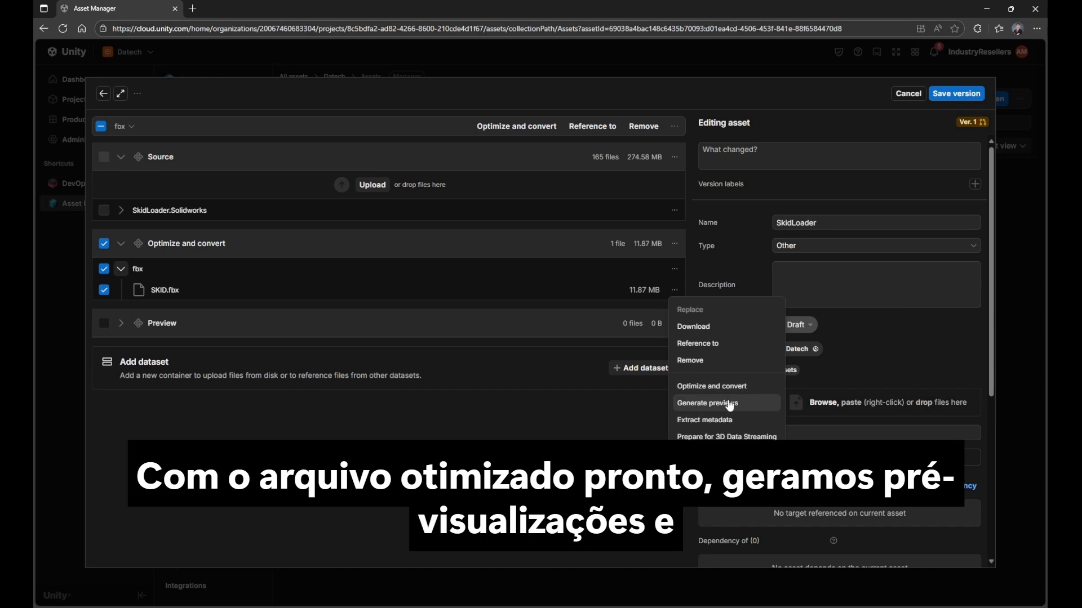
click(730, 404)
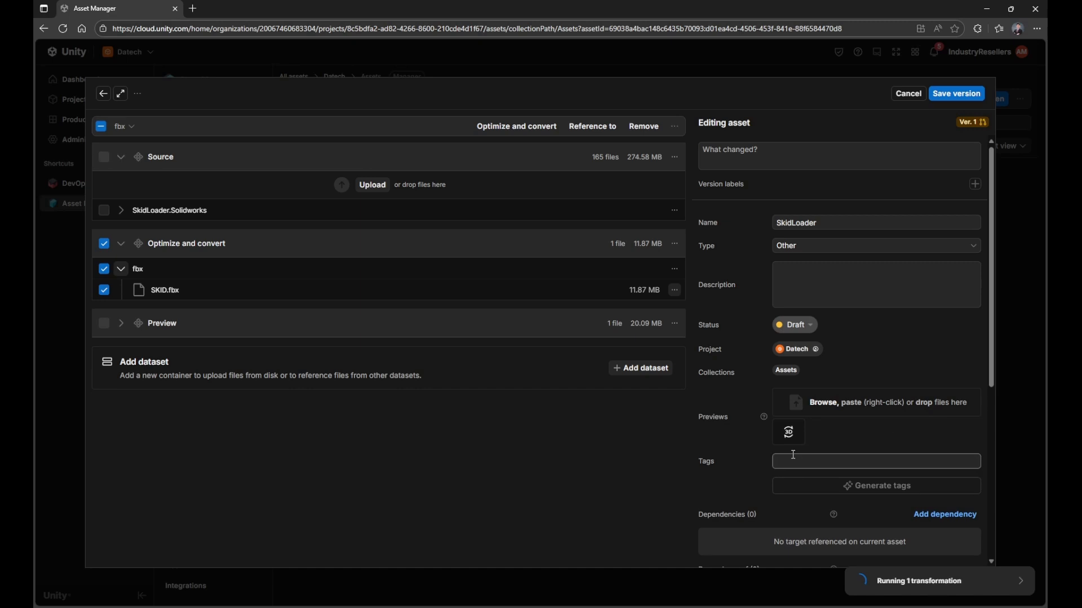
Step: Prepare SKID.fbx for 3D Data Streaming and save the asset version
click(674, 290)
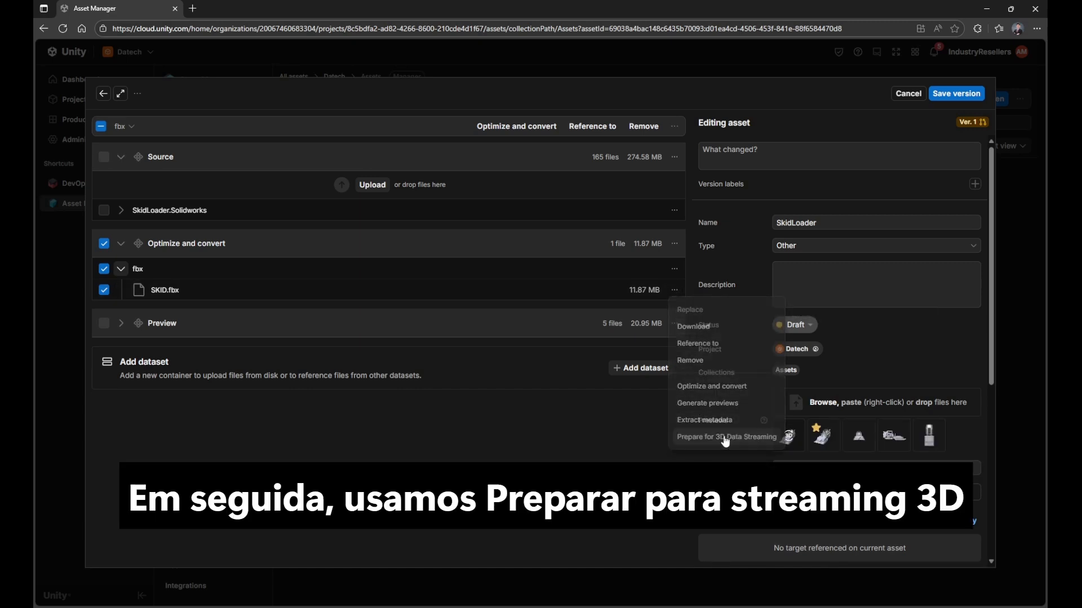
click(725, 438)
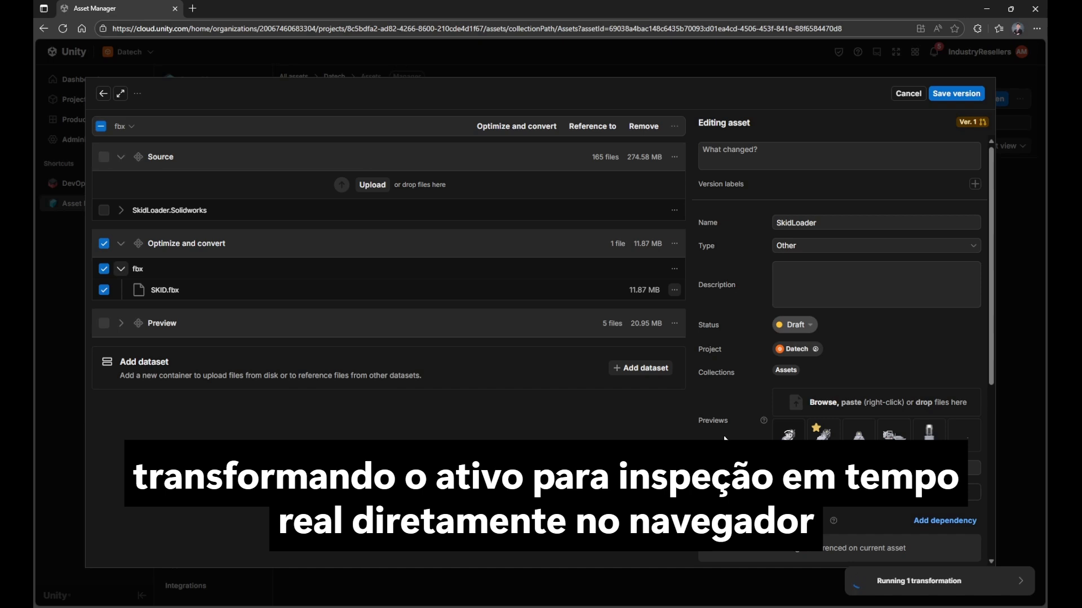
click(949, 94)
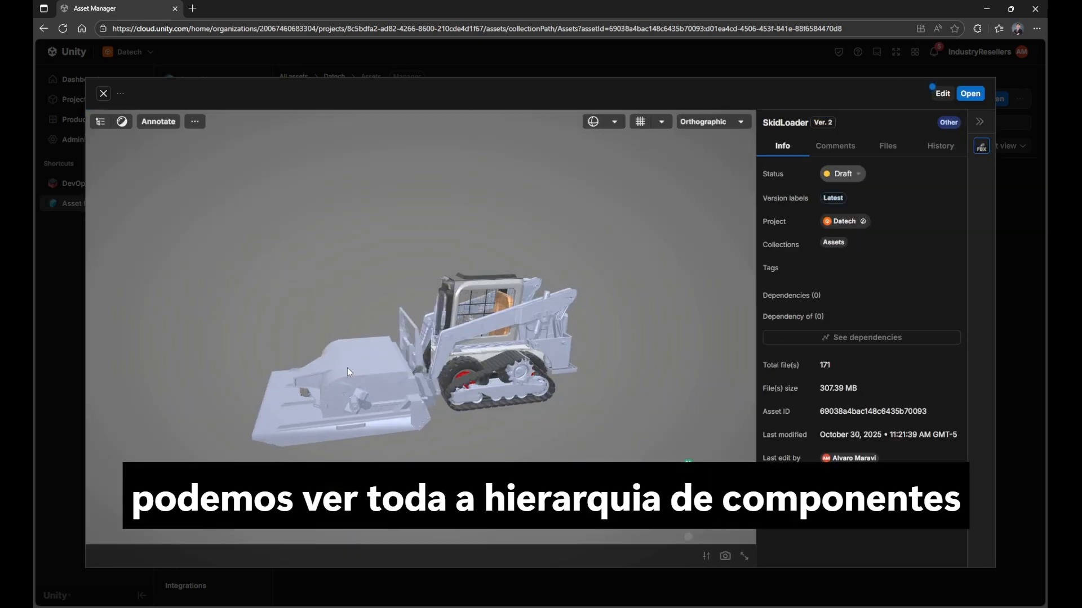
Step: Expand the model's component hierarchy from Root through SKID.fbx down to the assemblies under Default
click(101, 121)
click(94, 141)
click(107, 156)
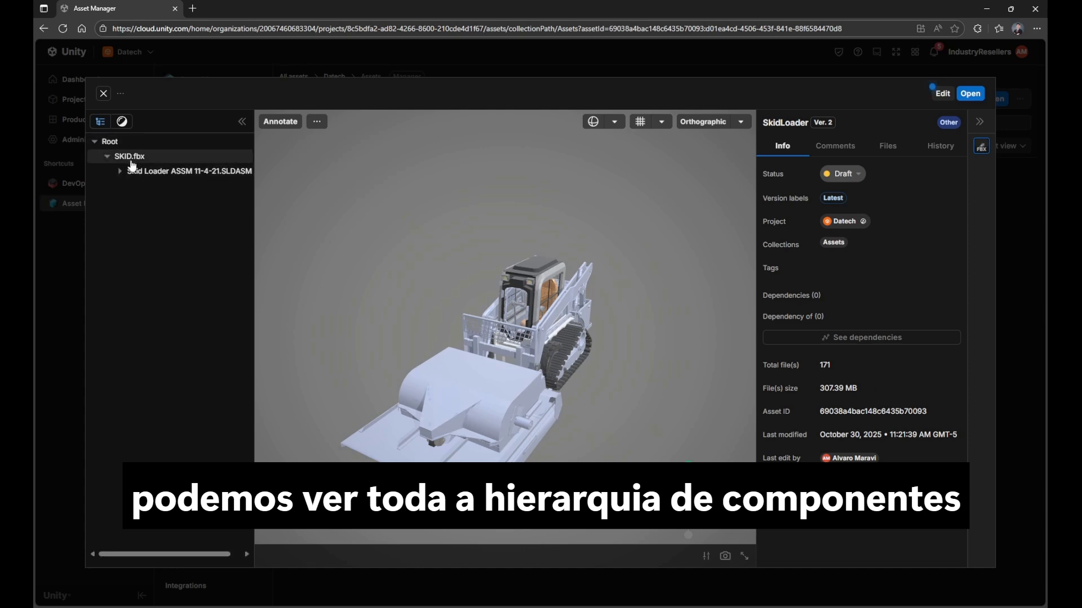
click(120, 170)
click(132, 185)
click(145, 200)
Step: Highlight individual assemblies such as the driver compartment in the 3D view, and inspect Chassis Assembly-1 up close and from a distance
click(180, 245)
click(197, 259)
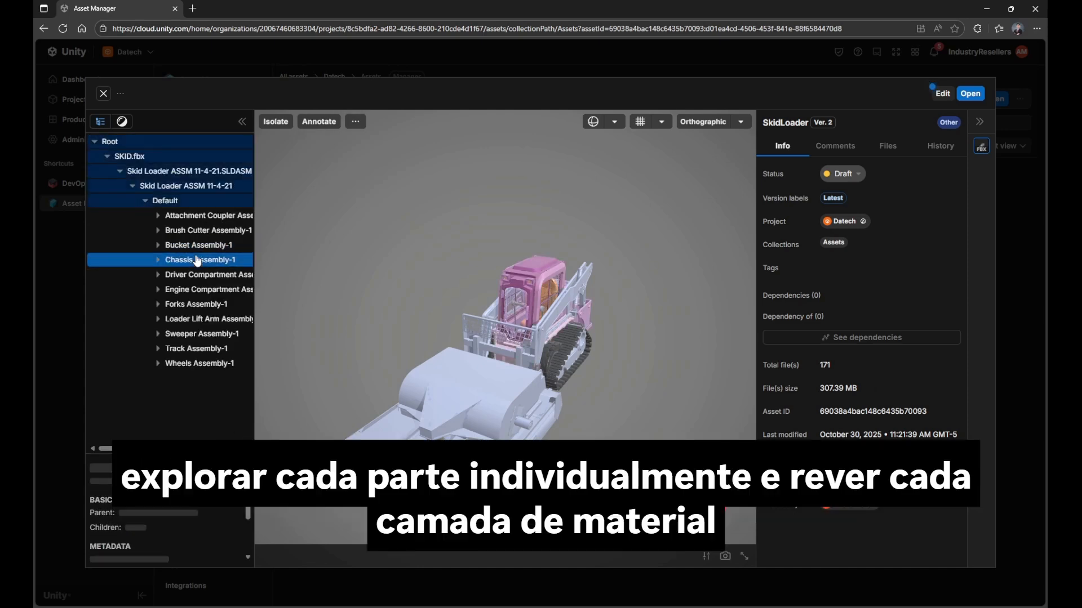
click(195, 275)
click(228, 260)
scroll(493, 416, up, 5)
drag(492, 459, 494, 416)
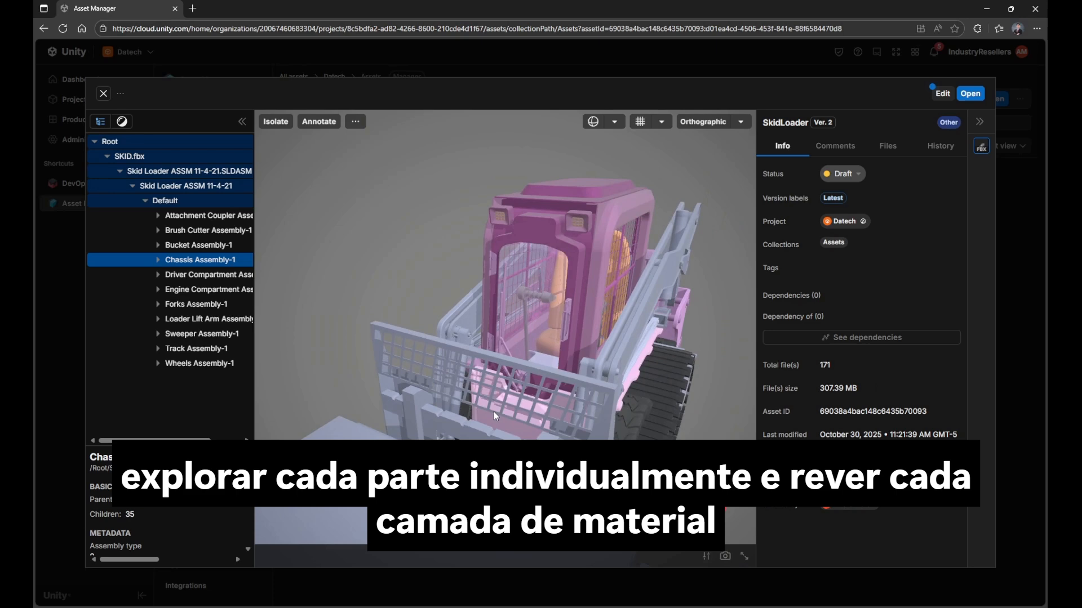
scroll(494, 416, up, 10)
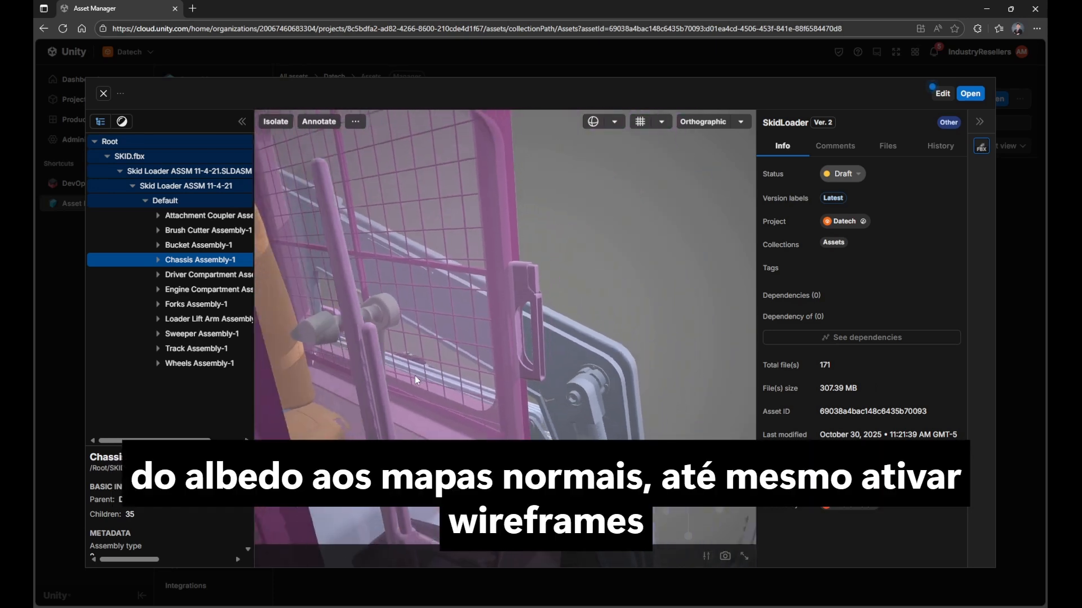
scroll(417, 380, down, 10)
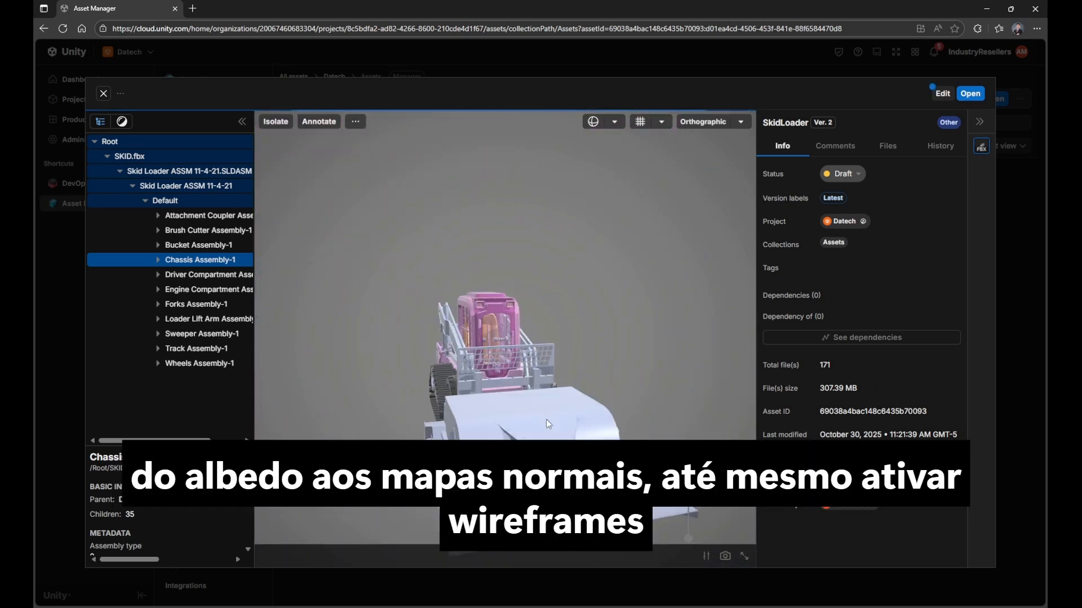
drag(548, 424, 571, 430)
Step: Collapse the hierarchy to Root and review the materials override list and display options on the whole loader
click(94, 142)
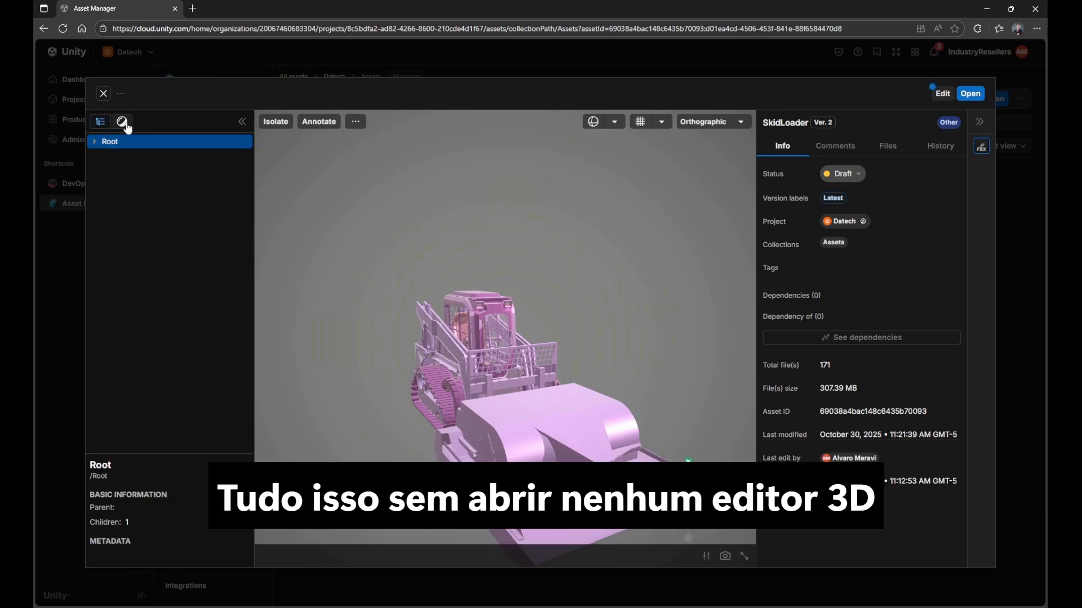
click(123, 122)
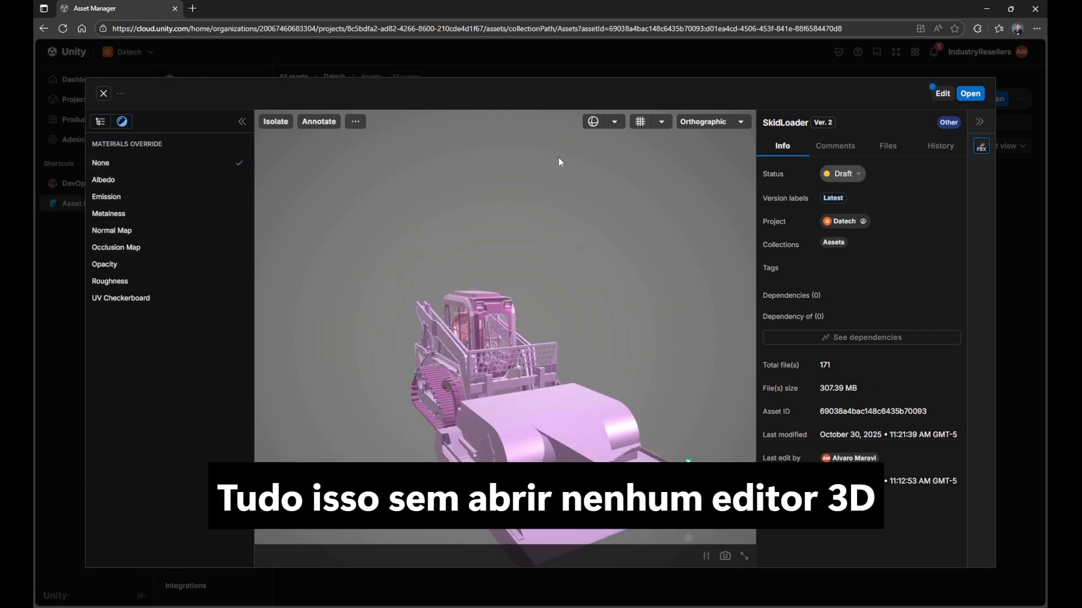
click(592, 122)
click(569, 192)
scroll(451, 425, up, 5)
drag(376, 448, 467, 485)
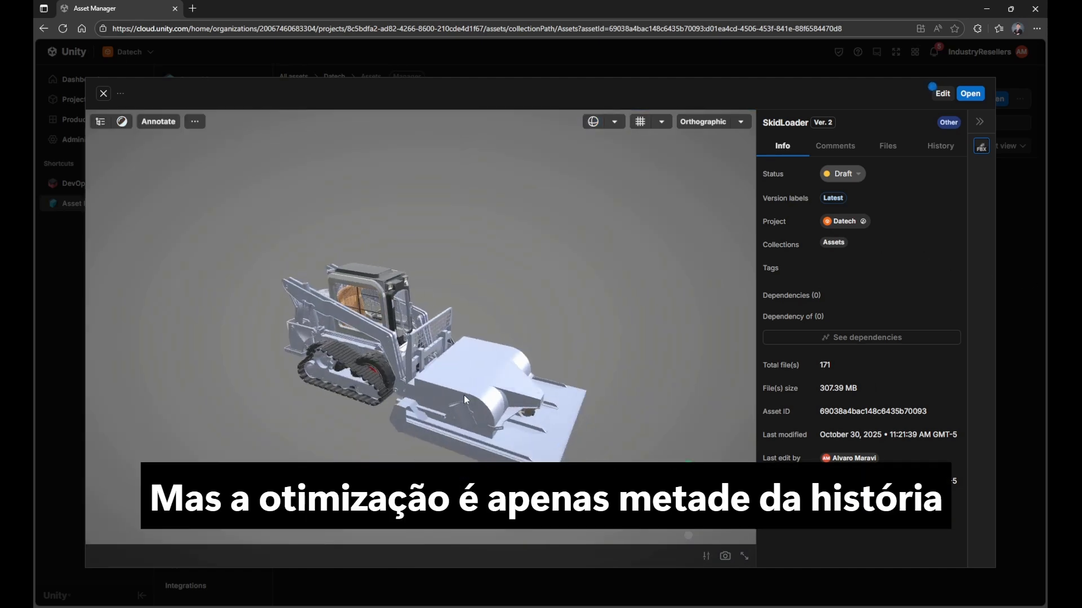
Step: Annotate a side view of the loader with two arrows pointing at the rear and front ends of the track
drag(464, 394, 506, 379)
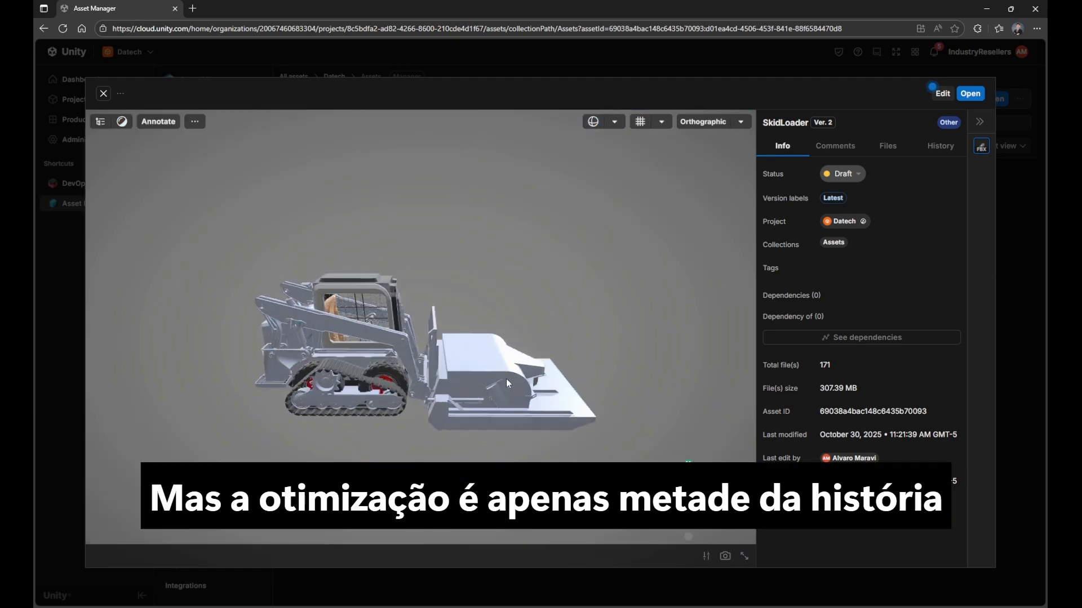
click(161, 122)
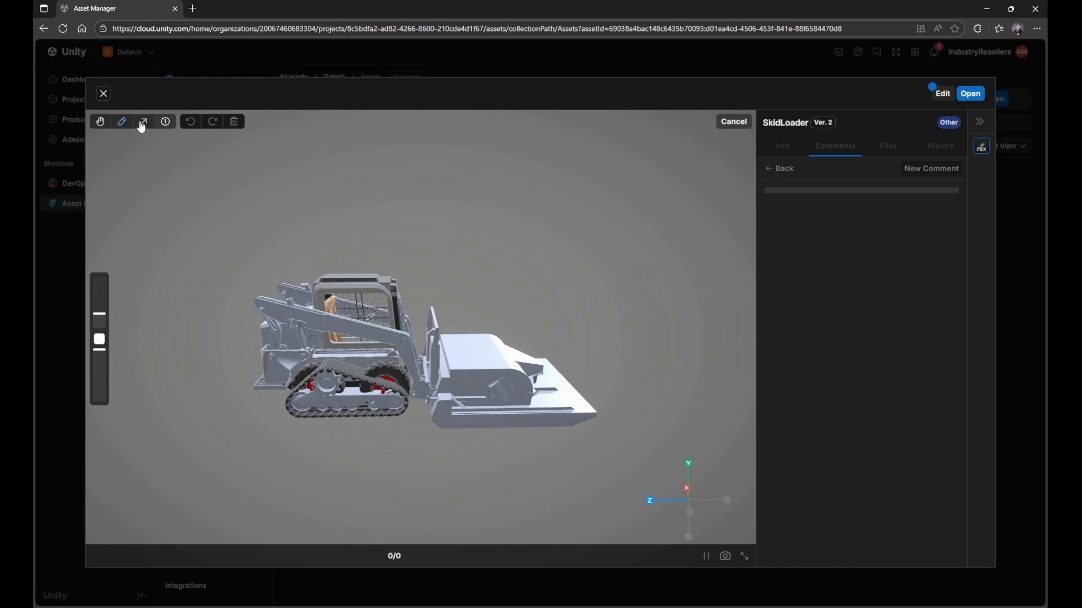
click(142, 123)
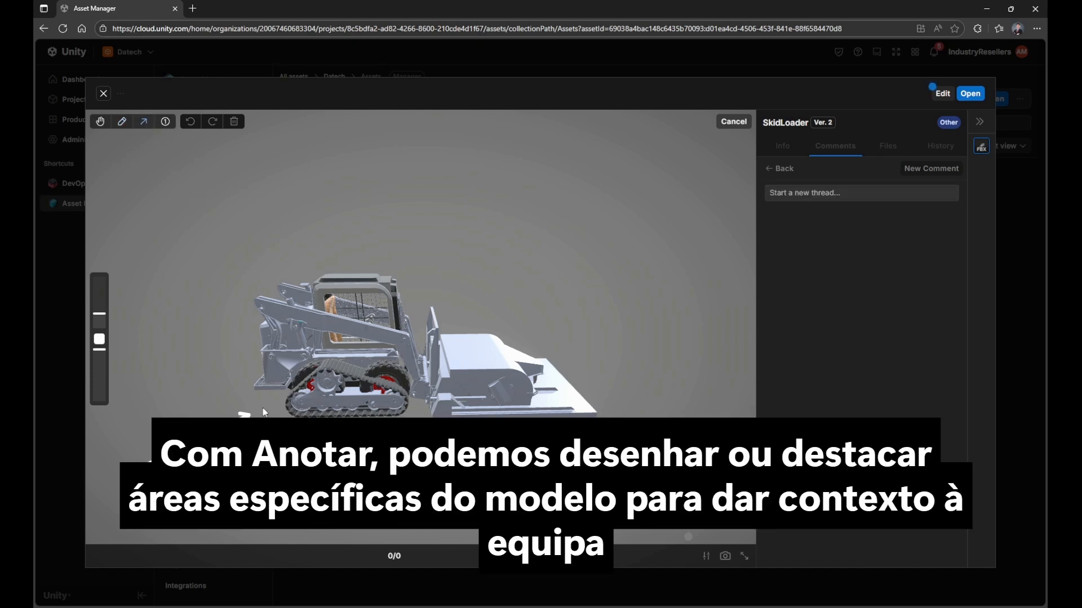
drag(263, 412, 285, 395)
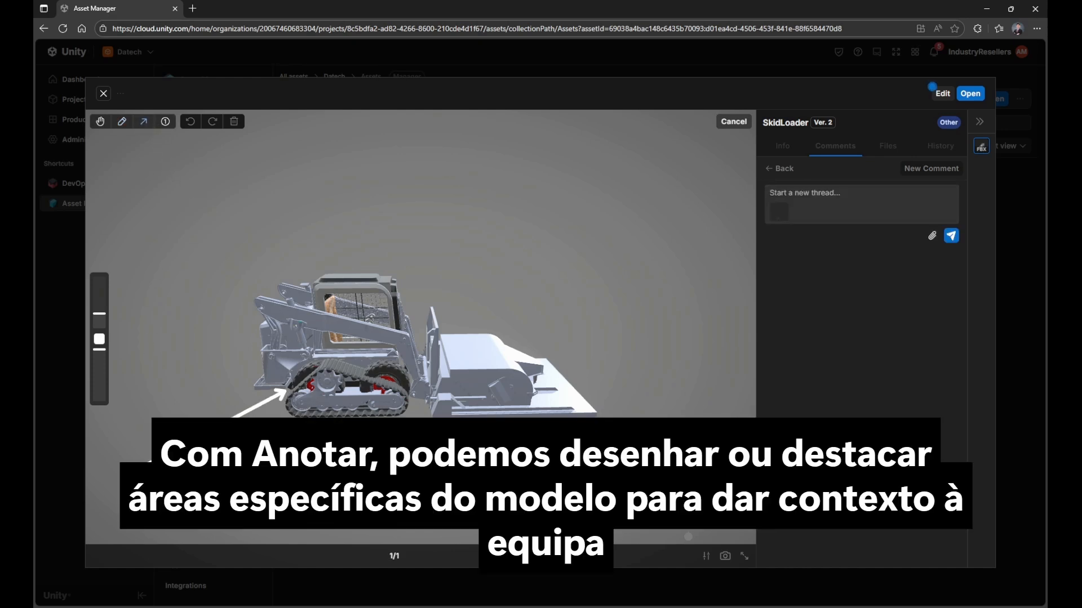
drag(422, 418, 414, 402)
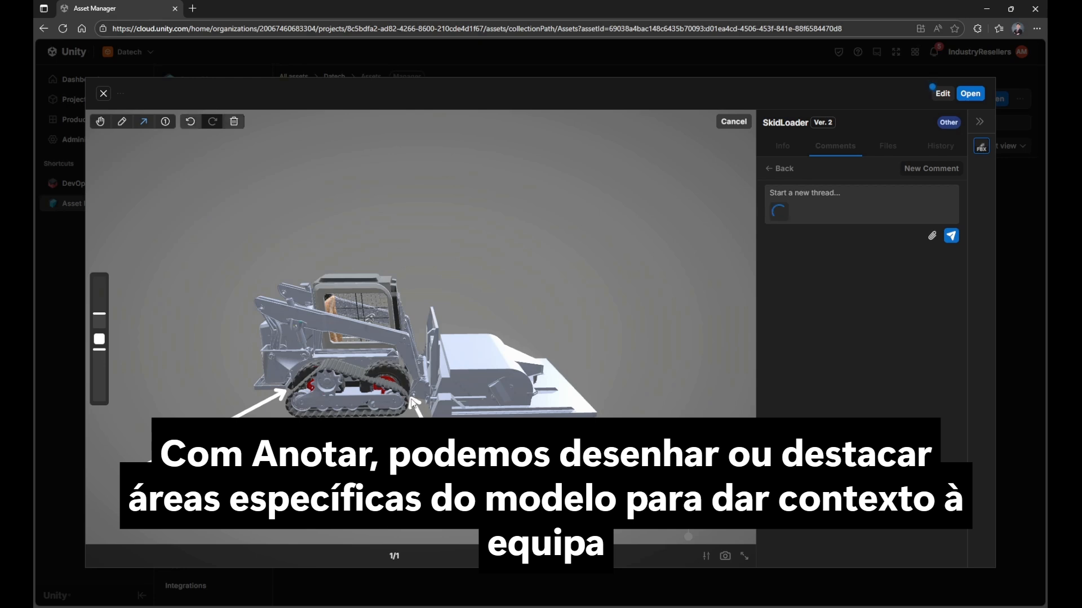
Step: Post the arrow sketch in a new comment thread with the text "Review this asset."
click(843, 193)
text(Review this asset.)
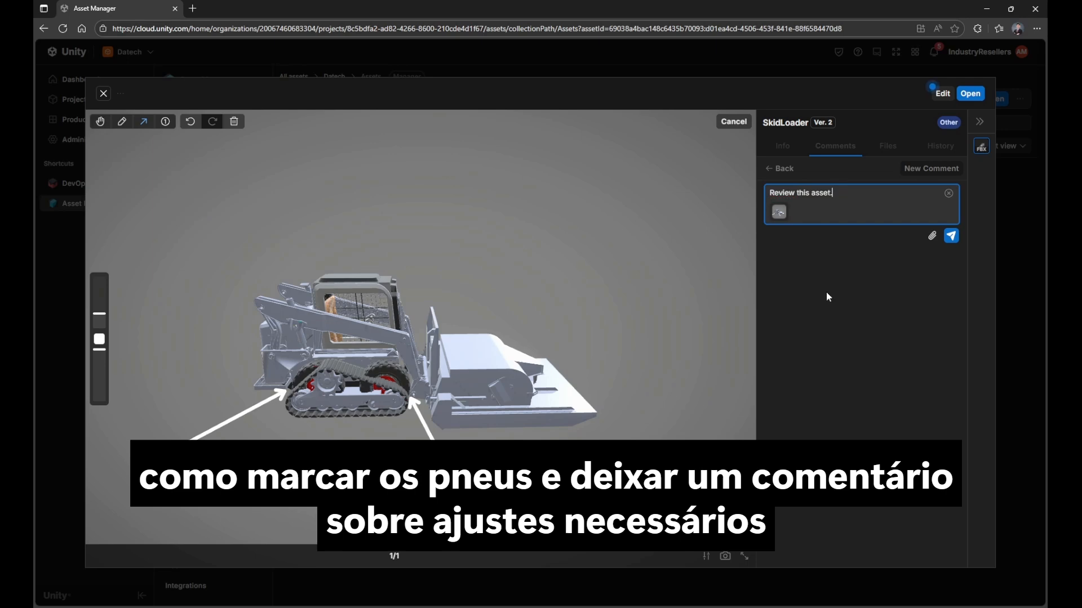
click(950, 236)
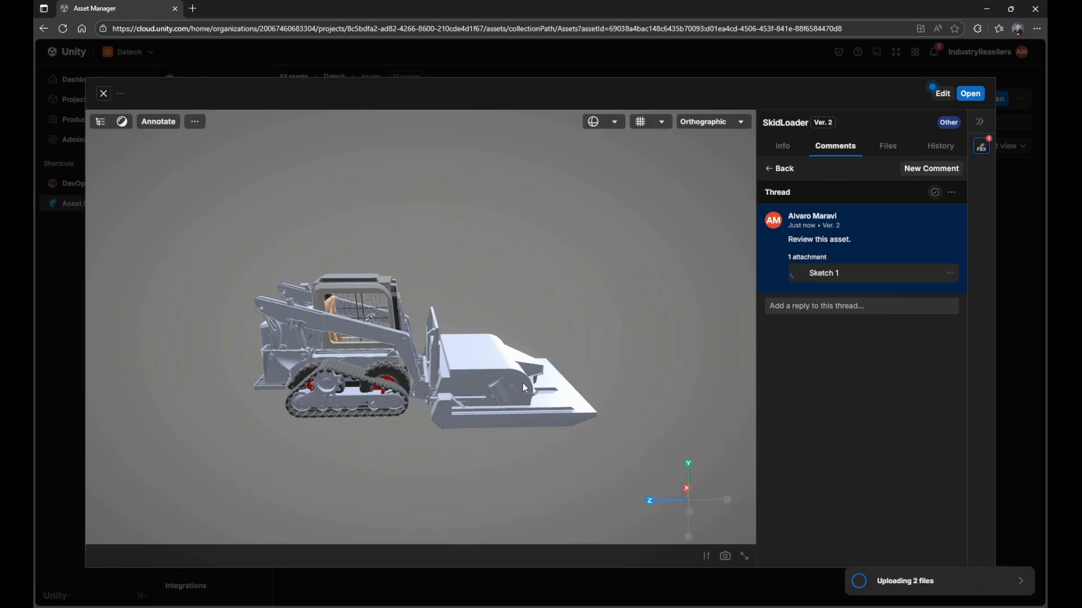
Step: Circle both headlights on the front of the cab freehand and post the sketch as a thread reply reading "Change colors"
scroll(415, 310, up, 6)
middle_drag(406, 275, 365, 310)
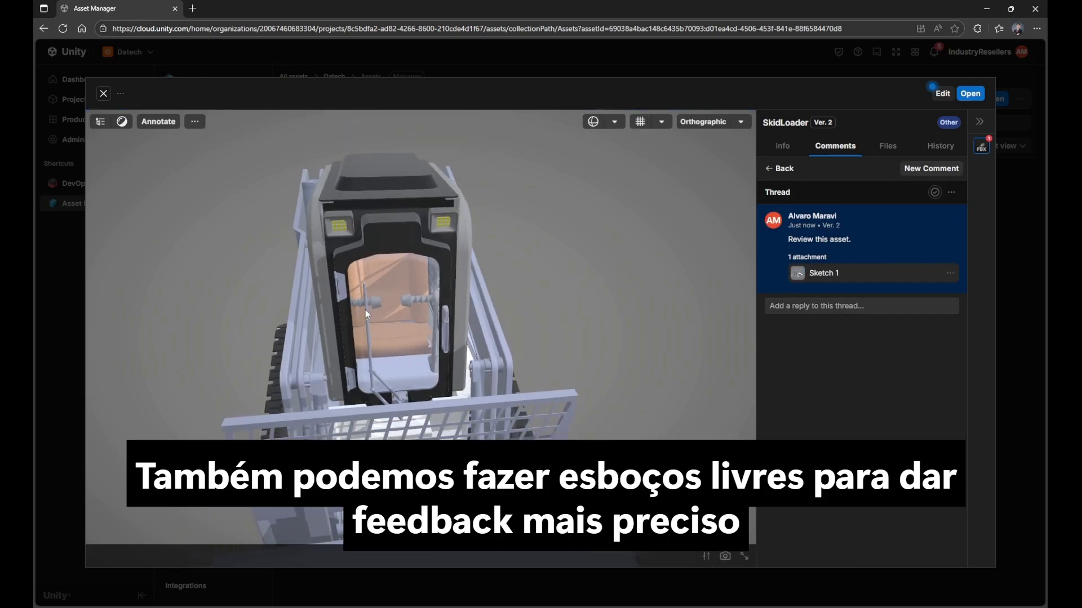
scroll(263, 248, up, 3)
scroll(263, 248, up, 8)
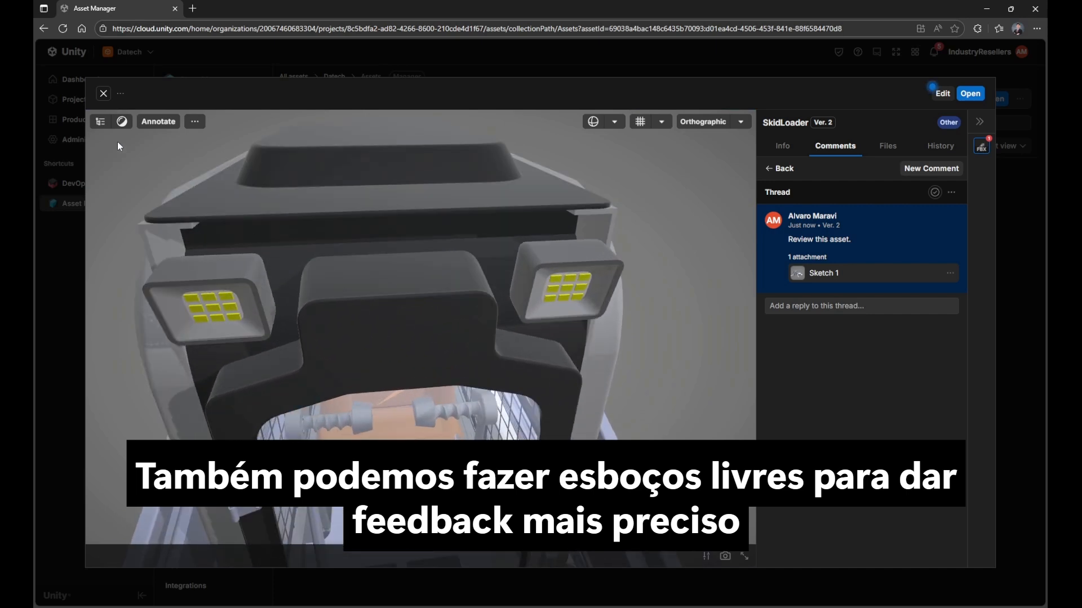
click(159, 121)
drag(276, 263, 185, 246)
drag(268, 360, 279, 265)
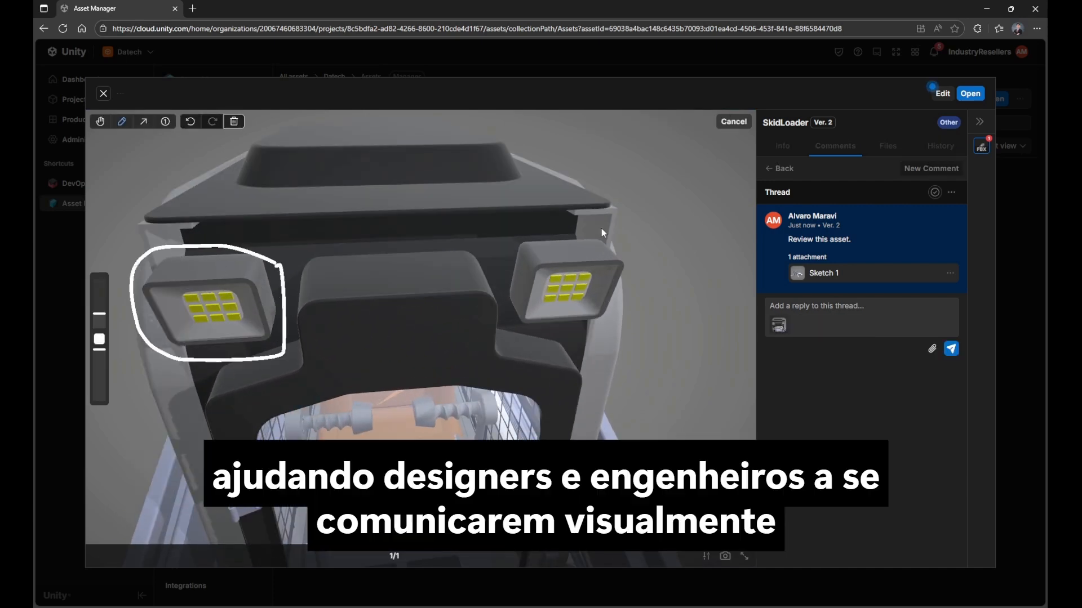
mouse_move(608, 228)
mouse_down()
mouse_move(630, 347)
mouse_move(612, 232)
mouse_up()
text(Change colors)
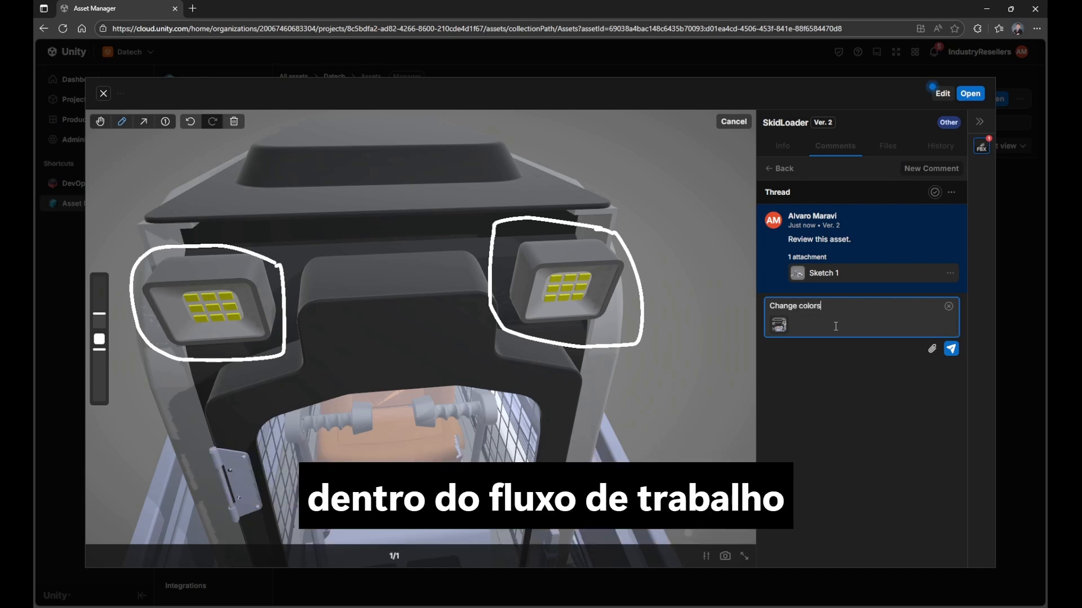
click(951, 349)
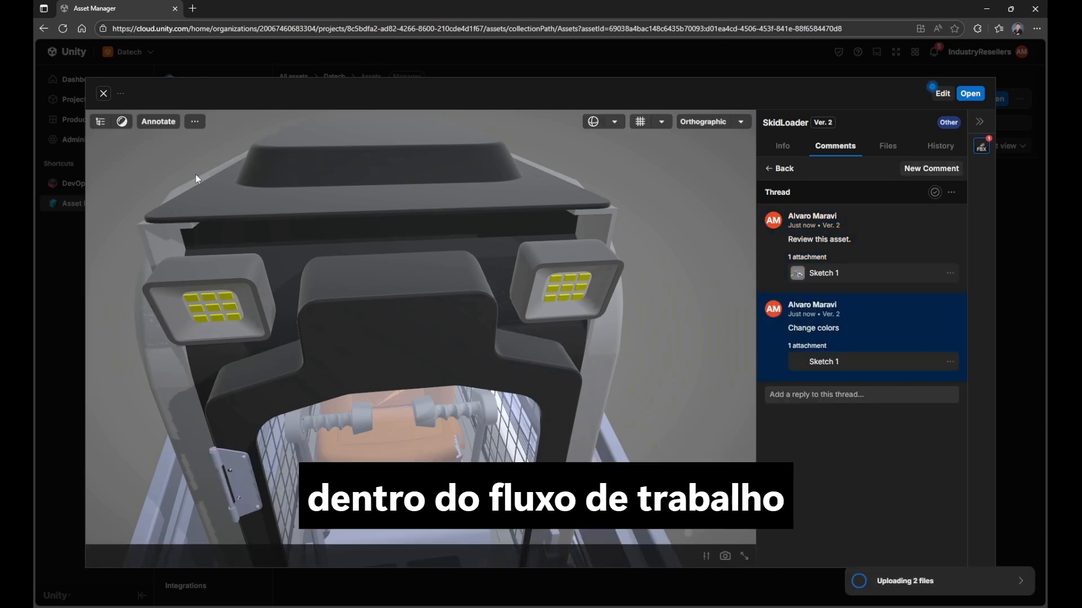
Step: View the whole loader again and preview the Sketch 1 attachment of the "Review this asset." comment
scroll(346, 360, down, 5)
drag(407, 433, 323, 400)
scroll(428, 409, down, 5)
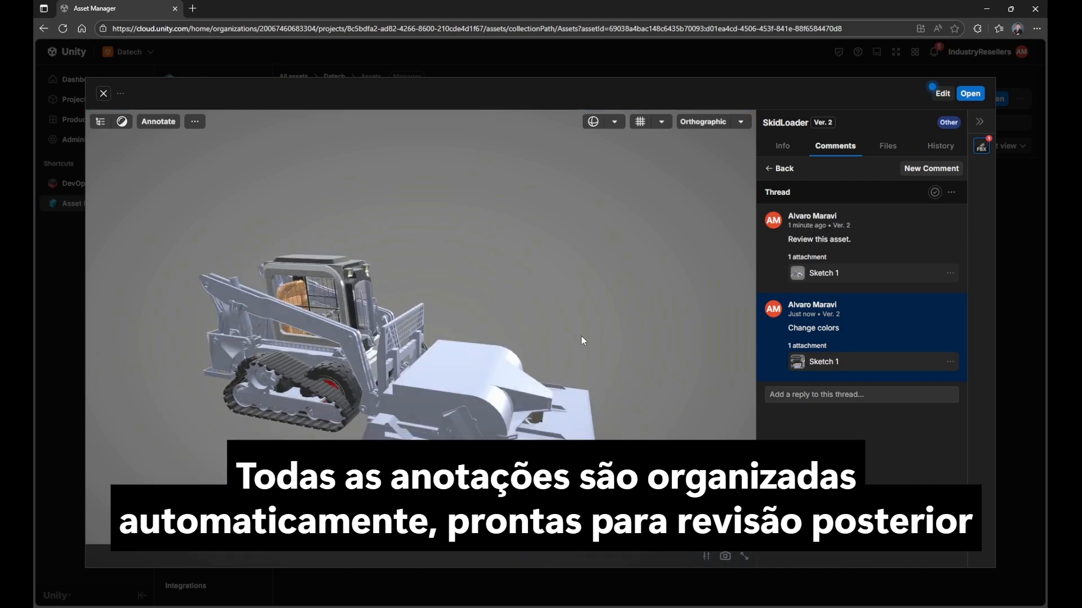
click(836, 274)
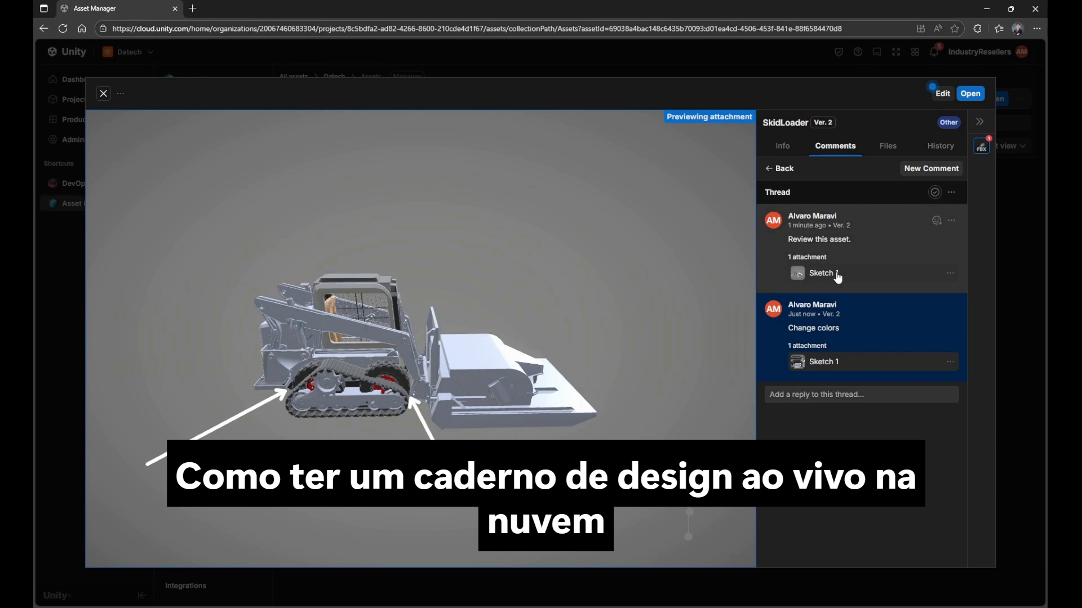